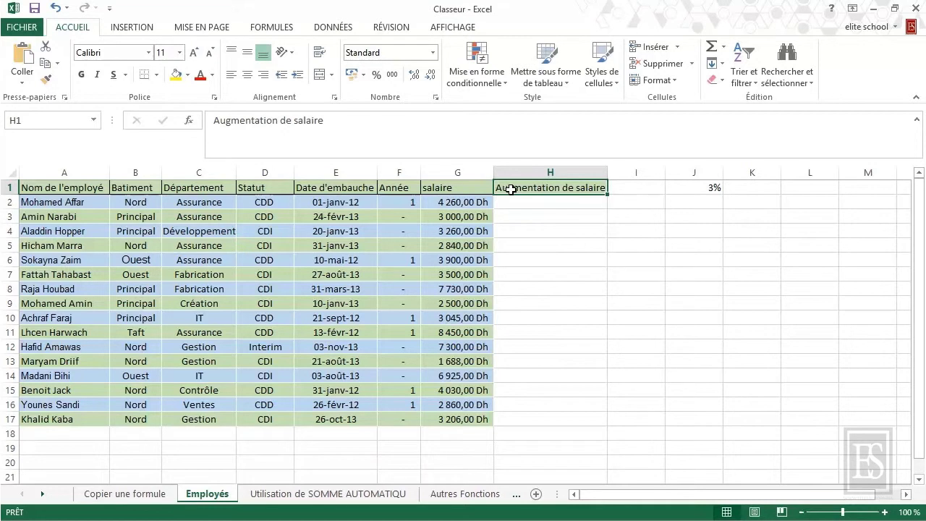
Step: Enter =G2+1000 in H2 so the first salary increase shows 5 260,00 Dh
{"action": "left_click", "coordinate": [590, 202]}
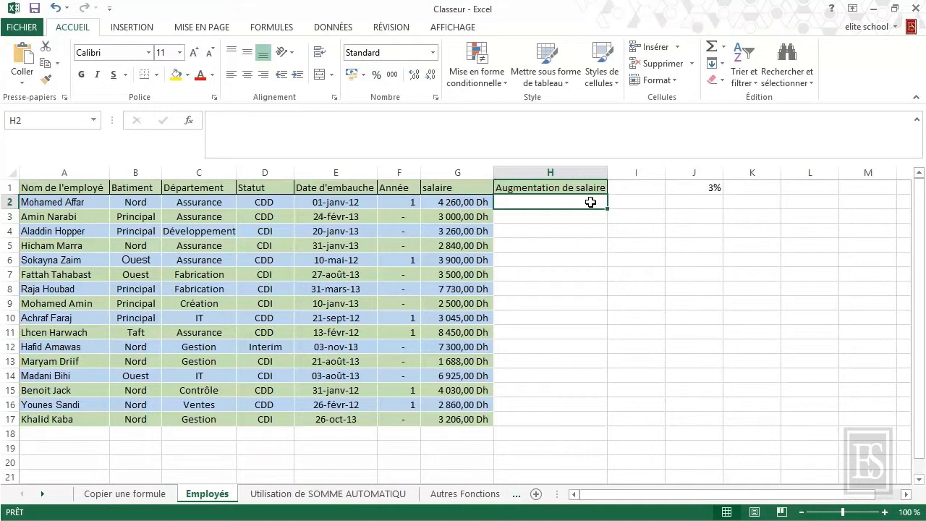
{"action": "type", "text": "1000"}
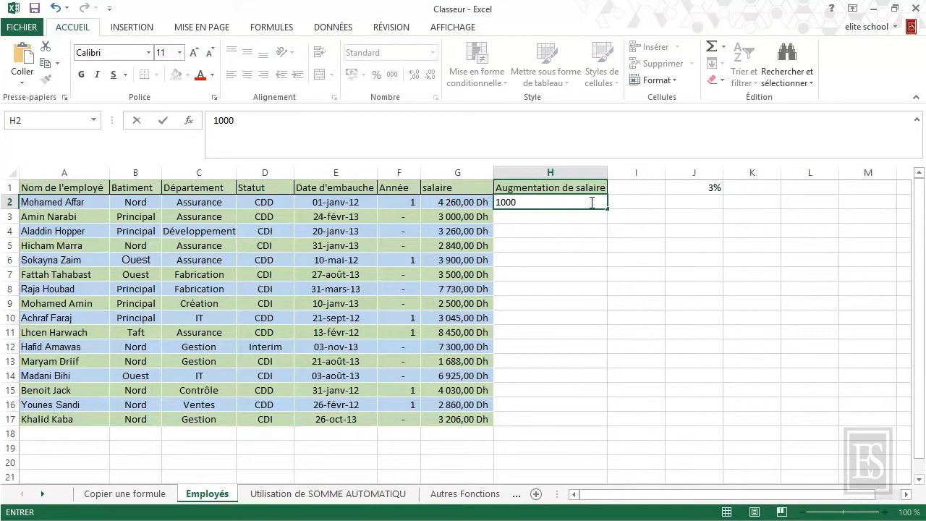
{"action": "type", "text": " dh"}
{"action": "key", "text": "BackSpace"}
{"action": "key", "text": "BackSpace"}
{"action": "key", "text": "BackSpace"}
{"action": "key", "text": "BackSpace"}
{"action": "key", "text": "BackSpace"}
{"action": "key", "text": "BackSpace"}
{"action": "key", "text": "BackSpace"}
{"action": "type", "text": "="}
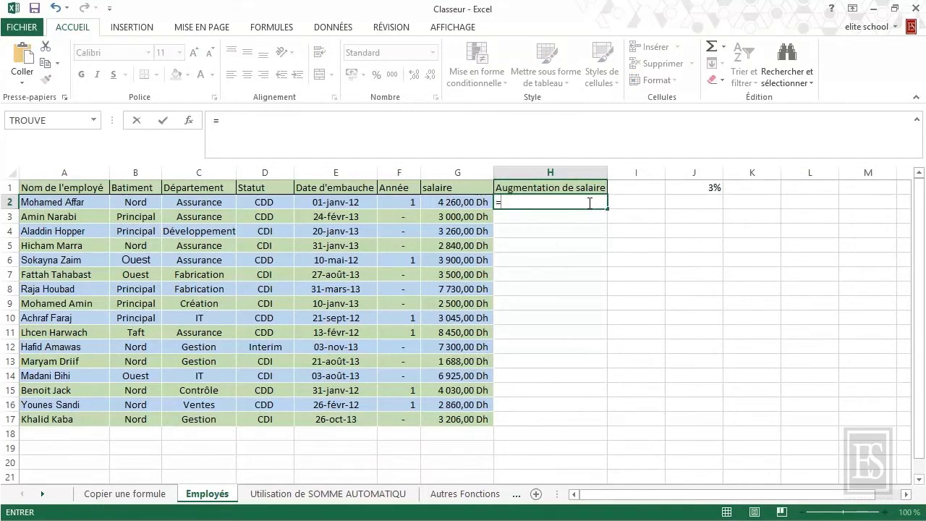
{"action": "left_click", "coordinate": [443, 204]}
{"action": "type", "text": "+1000"}
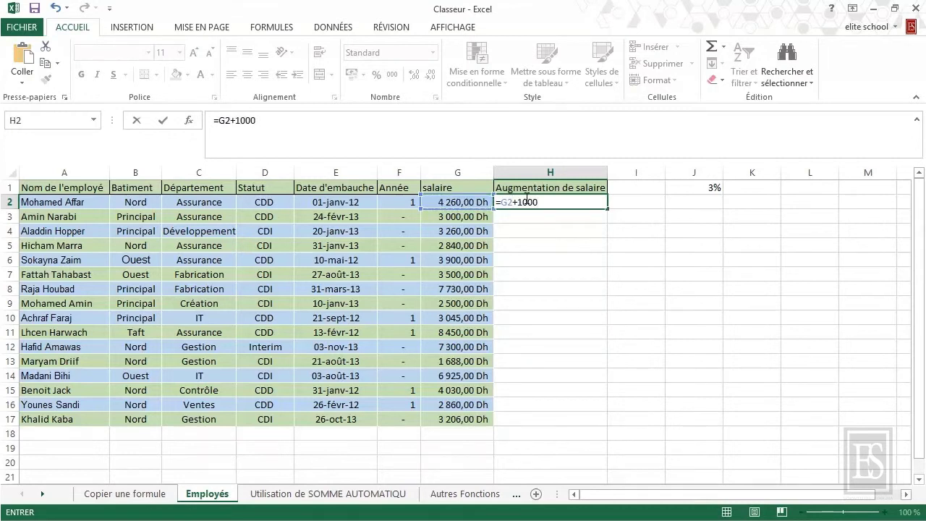
{"action": "key", "text": "Return"}
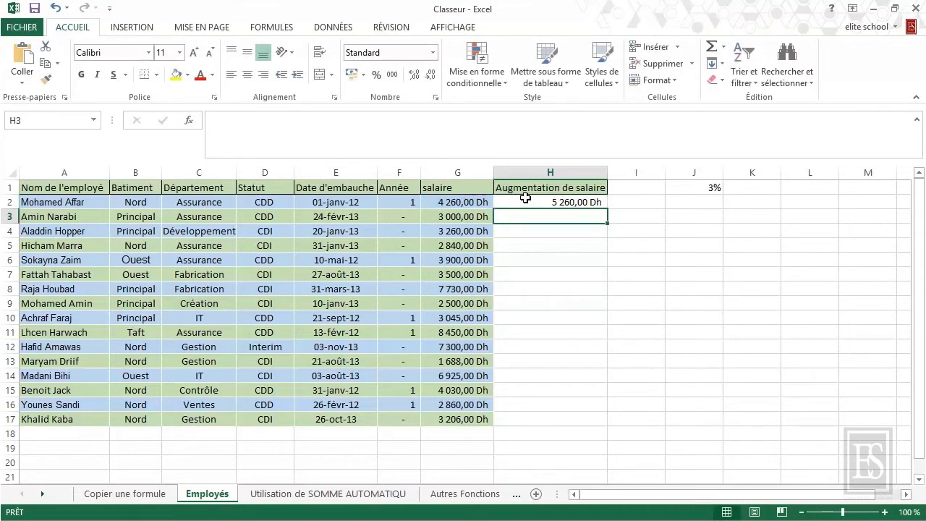
Step: Fill the =G2+1000 formula from H2 down through H8
{"action": "left_click", "coordinate": [534, 201]}
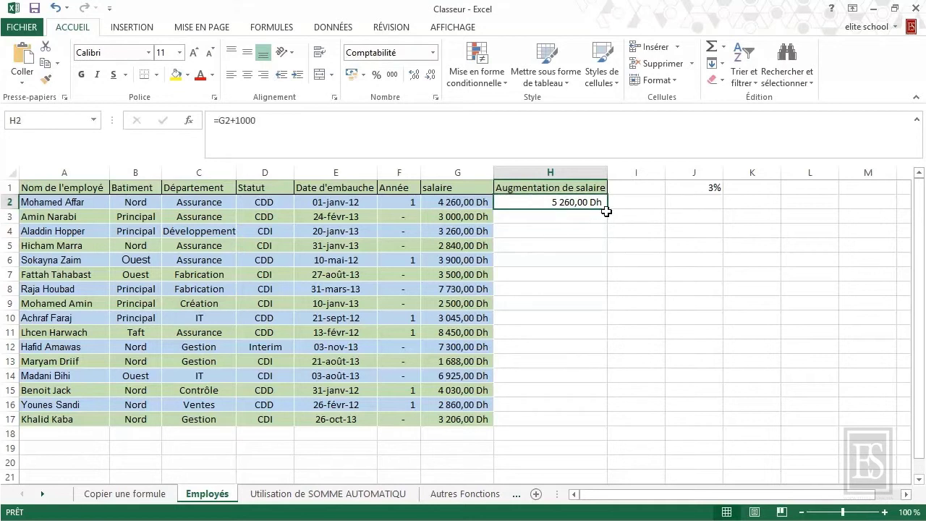
{"action": "mouse_move", "coordinate": [606, 211]}
{"action": "left_mouse_down"}
{"action": "mouse_move", "coordinate": [597, 299]}
{"action": "mouse_move", "coordinate": [596, 291]}
{"action": "left_mouse_up"}
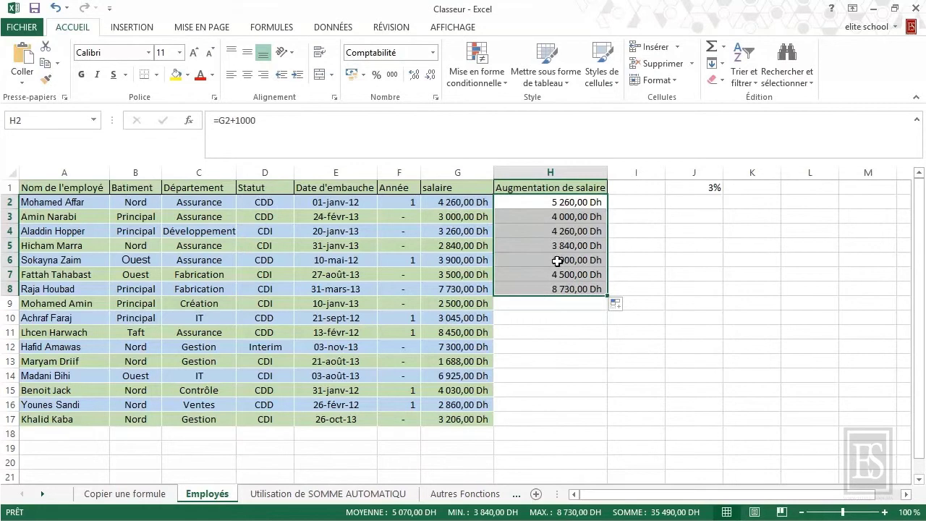
{"action": "left_click", "coordinate": [539, 218]}
Step: Inspect the H3, H6 and H2 formulas to confirm each uses its own row's salary
{"action": "double_click", "coordinate": [539, 218]}
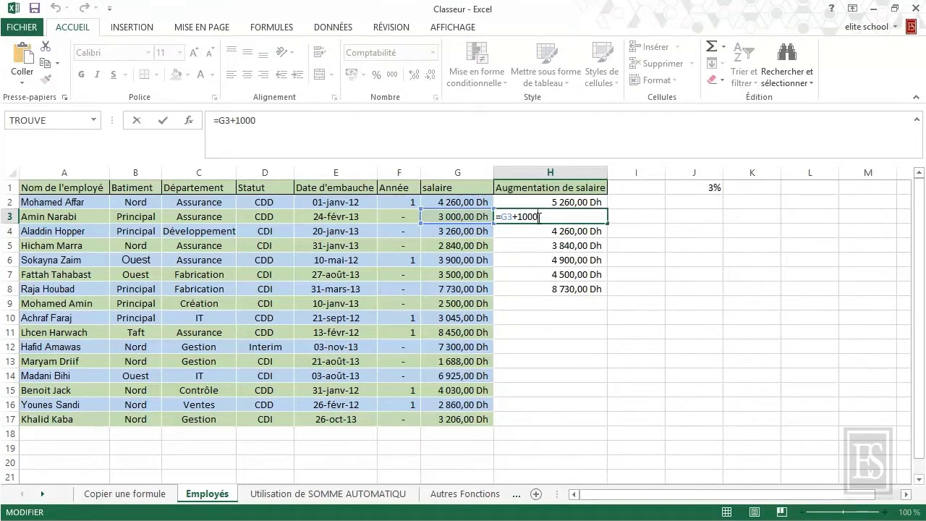
{"action": "double_click", "coordinate": [537, 260]}
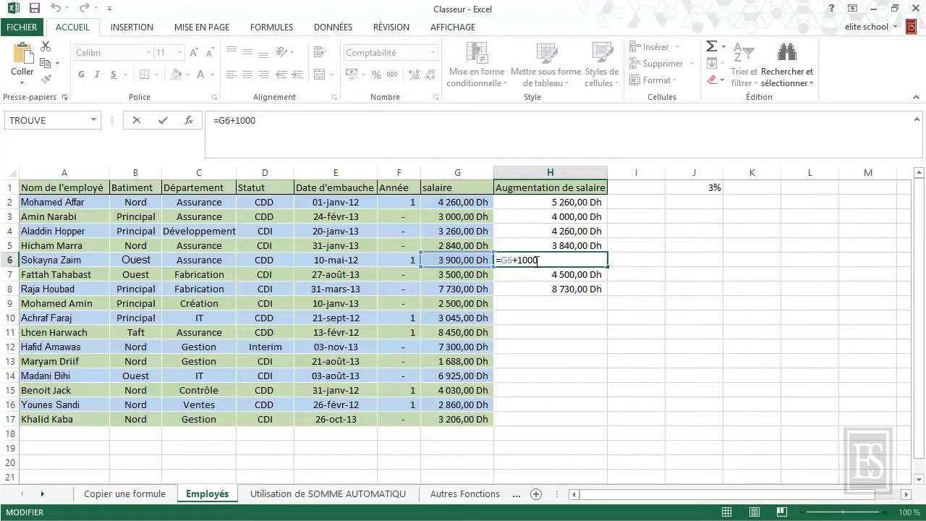
{"action": "double_click", "coordinate": [533, 203]}
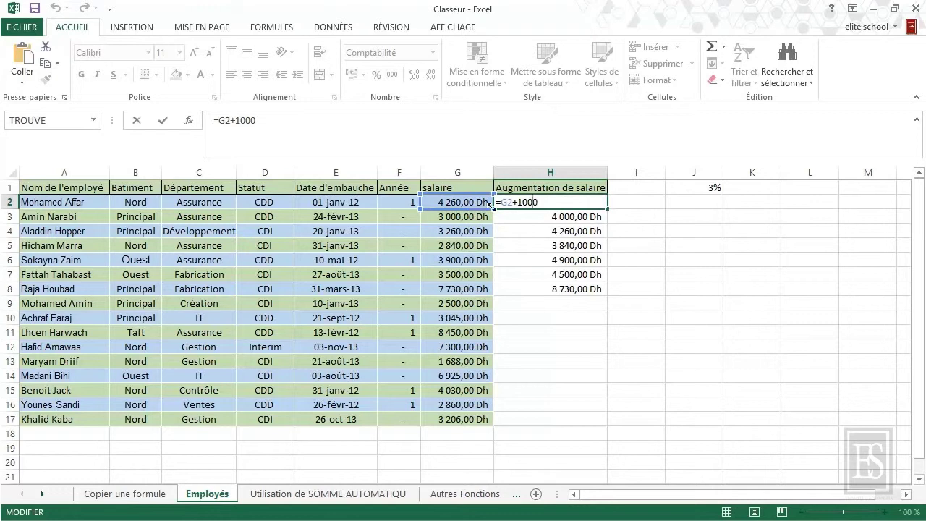
{"action": "double_click", "coordinate": [505, 203]}
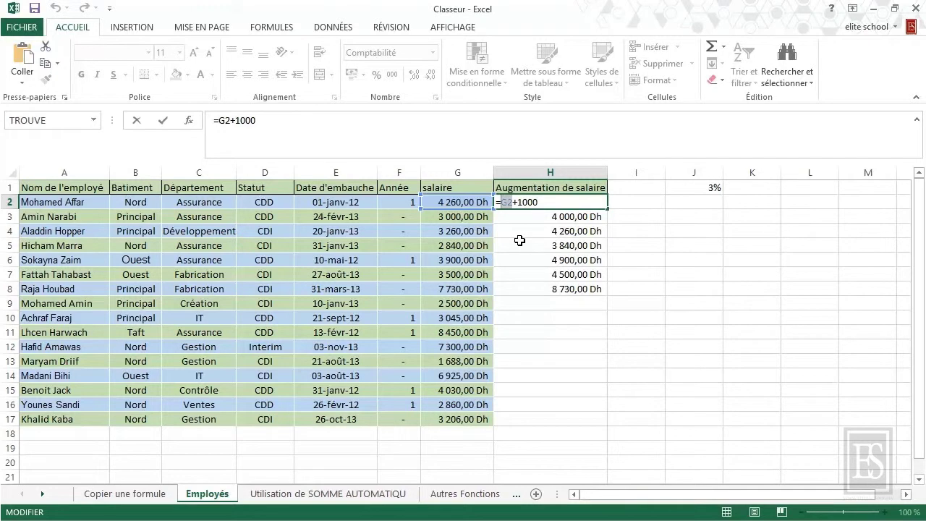
{"action": "key", "text": "Return"}
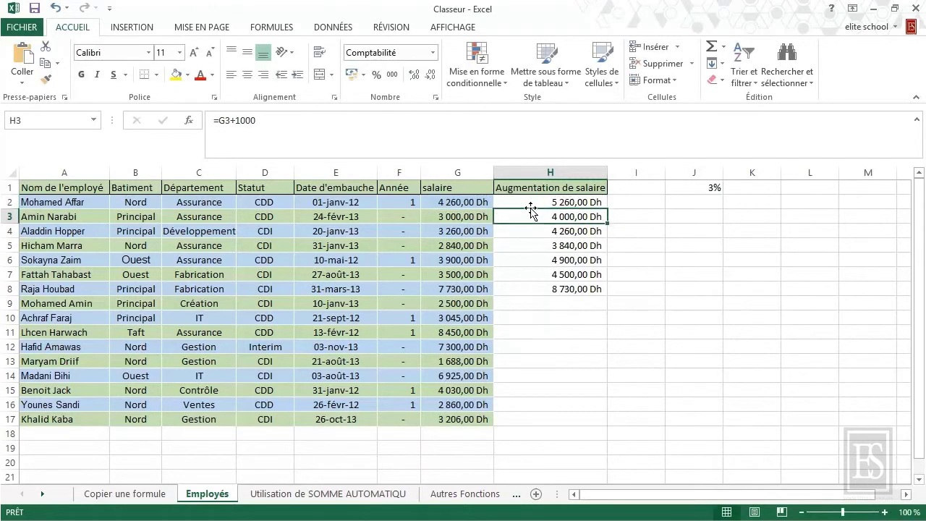
Step: Rewrite H2 as =G2*J1+G2 so the 3% rate gives 4 387,80 Dh
{"action": "left_click", "coordinate": [695, 191]}
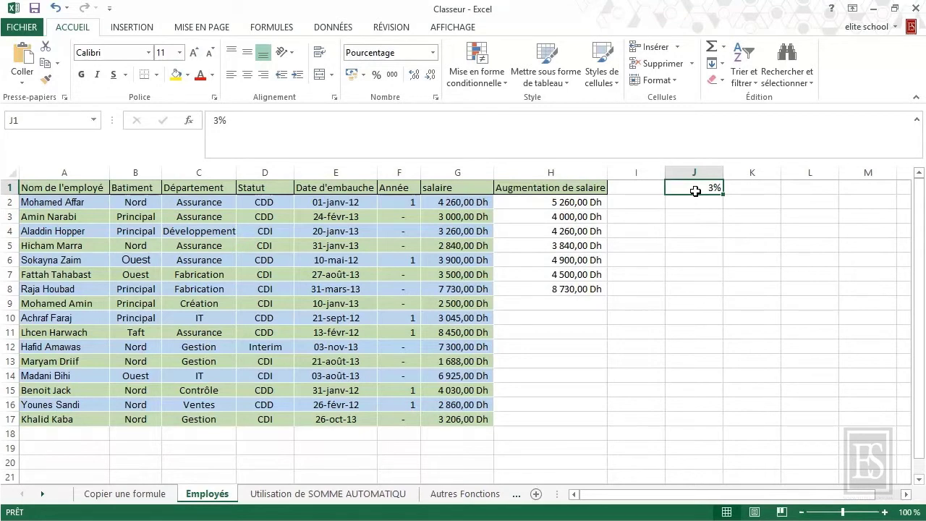
{"action": "double_click", "coordinate": [573, 203]}
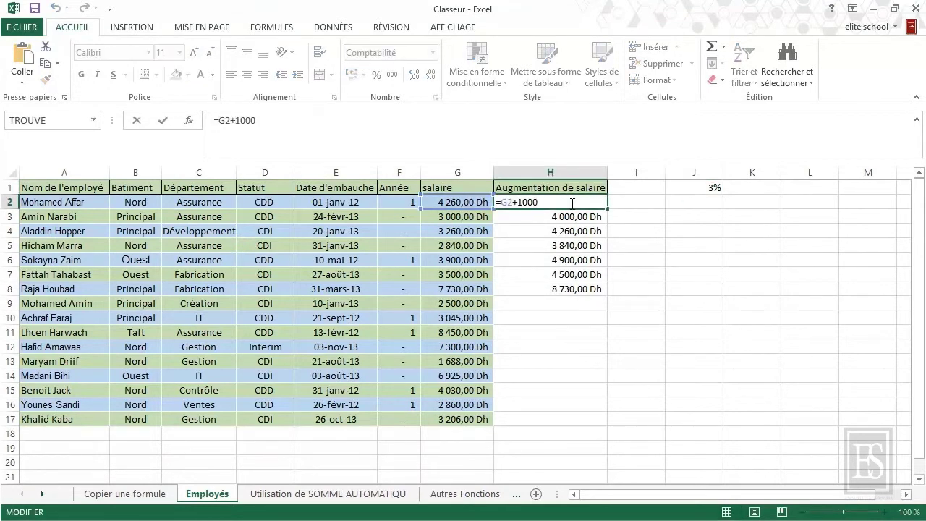
{"action": "key", "text": "BackSpace"}
{"action": "key", "text": "BackSpace"}
{"action": "key", "text": "BackSpace"}
{"action": "key", "text": "BackSpace"}
{"action": "key", "text": "BackSpace"}
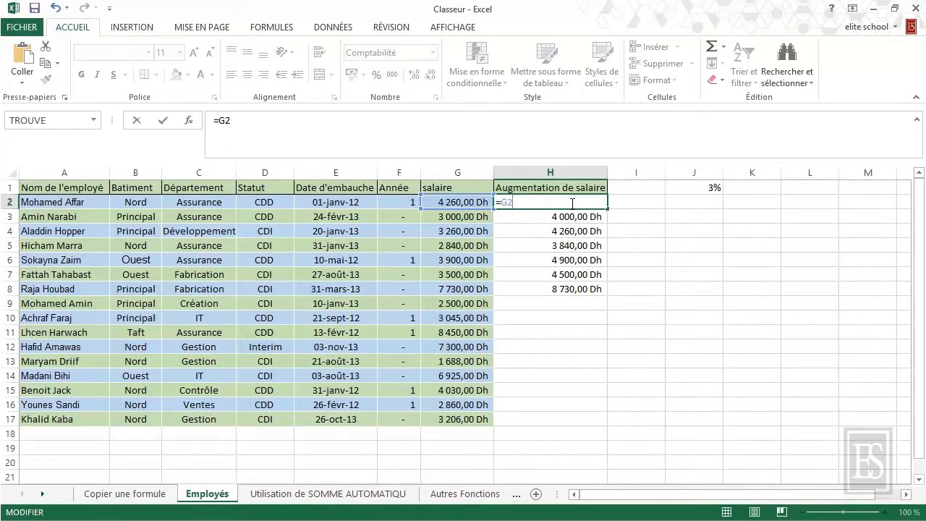
{"action": "type", "text": "*"}
{"action": "left_click", "coordinate": [684, 189]}
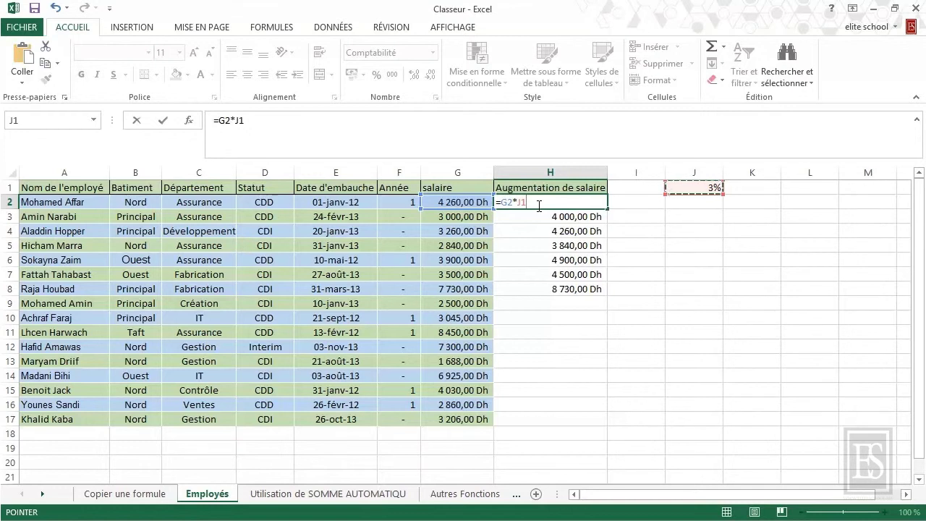
{"action": "type", "text": "+"}
{"action": "left_click", "coordinate": [480, 204]}
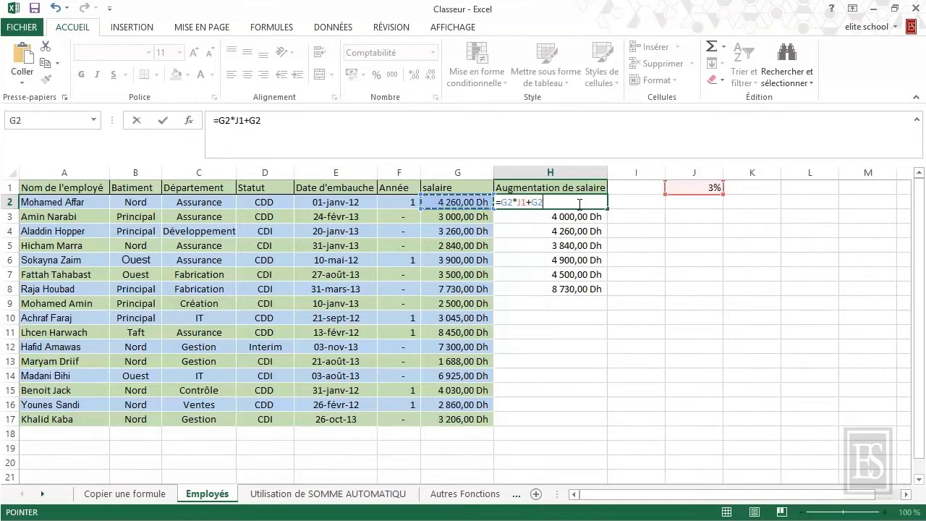
{"action": "key", "text": "Return"}
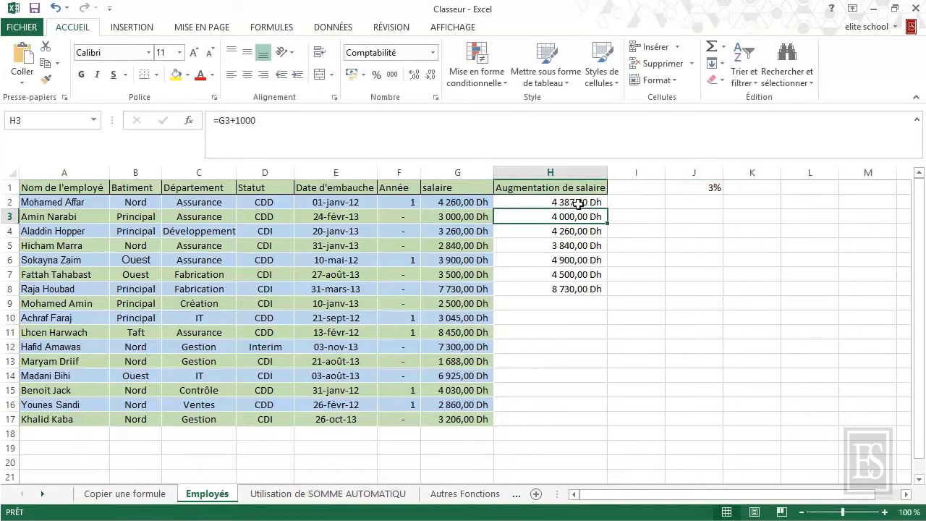
Step: Copy H2's =G2*J1+G2 formula down through H8
{"action": "left_click", "coordinate": [578, 204]}
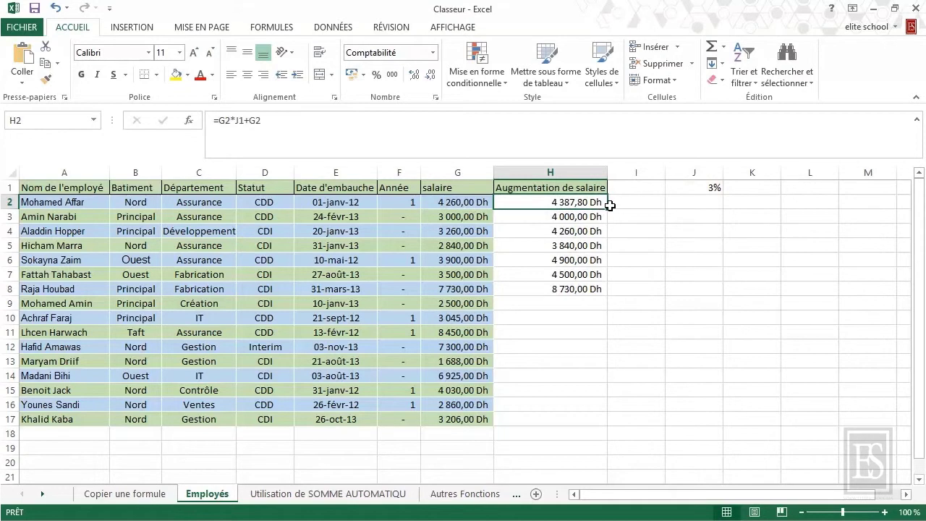
{"action": "left_click_drag", "start_coordinate": [604, 209], "coordinate": [607, 294]}
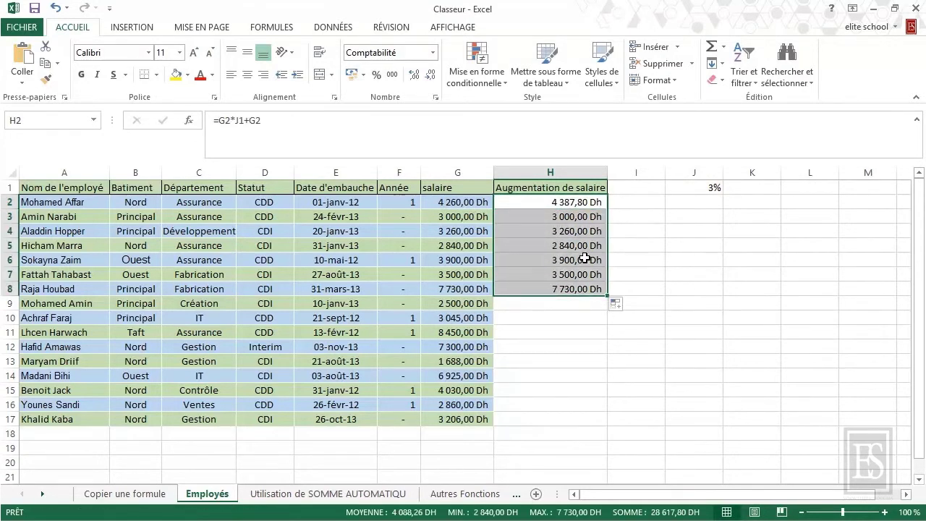
{"action": "left_click", "coordinate": [590, 203]}
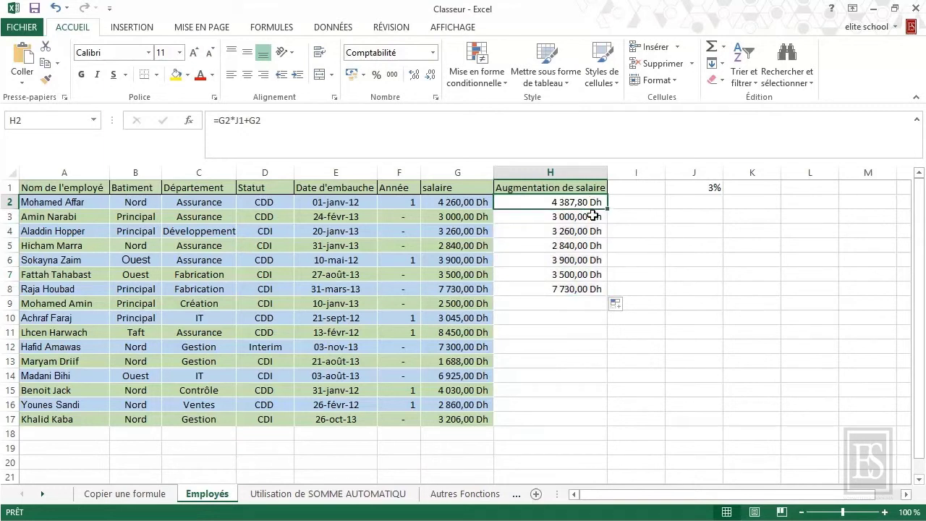
Step: Inspect H3, H4 and H6, whose rate reference has drifted to empty cells like J4
{"action": "double_click", "coordinate": [593, 214]}
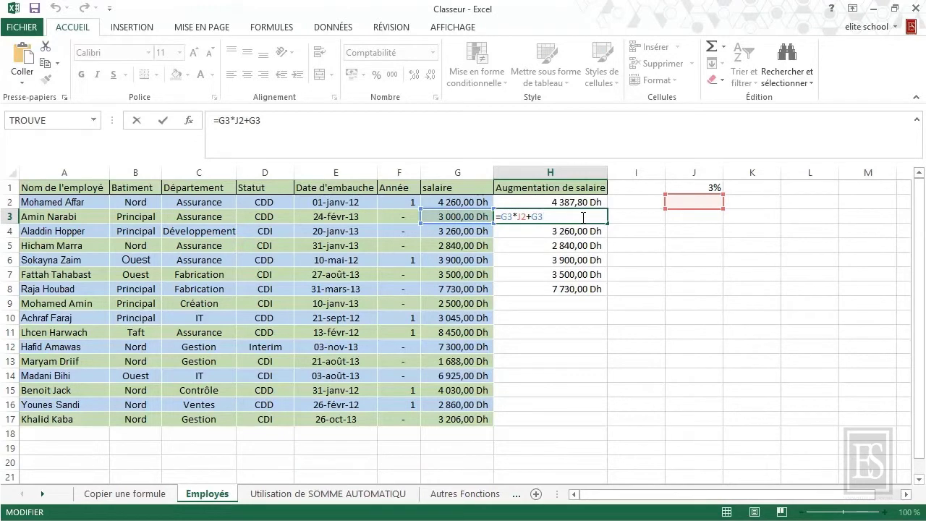
{"action": "double_click", "coordinate": [503, 216]}
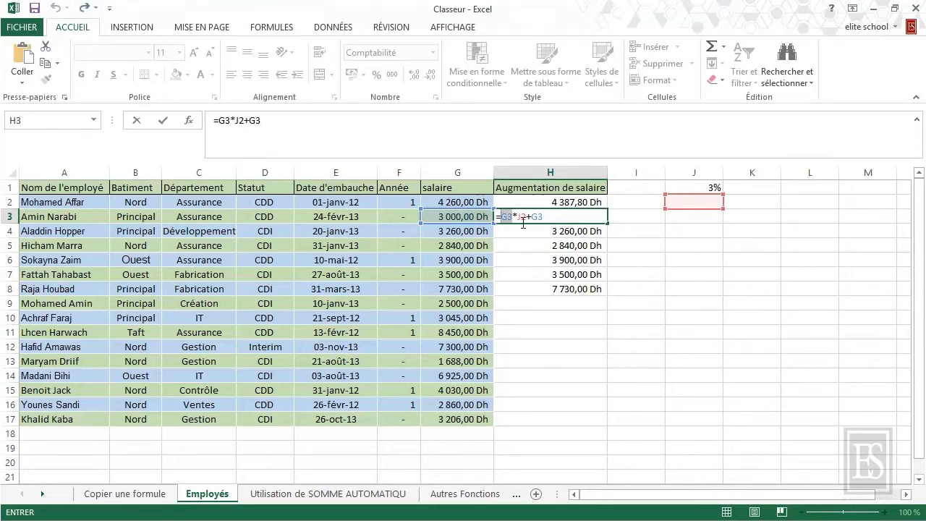
{"action": "key", "text": "Return"}
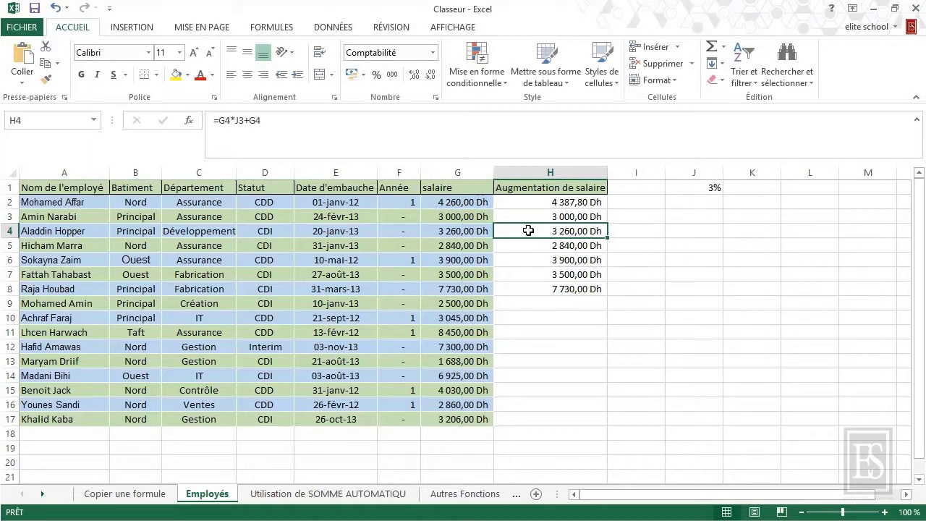
{"action": "double_click", "coordinate": [524, 233]}
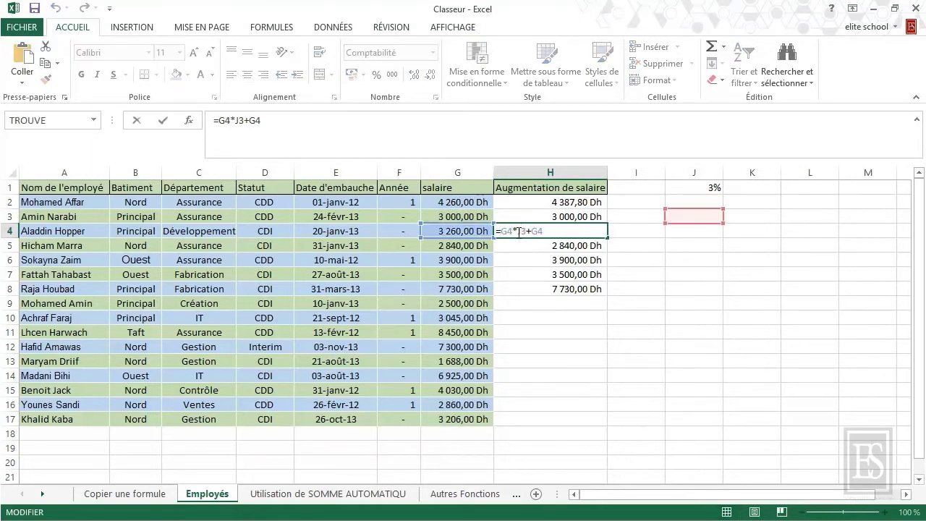
{"action": "key", "text": "Return"}
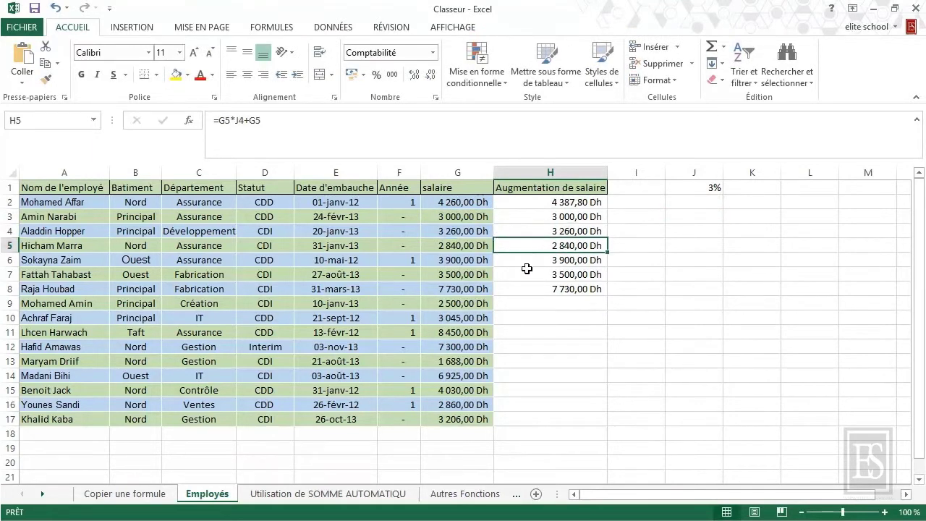
{"action": "left_click", "coordinate": [526, 264]}
{"action": "double_click", "coordinate": [526, 264]}
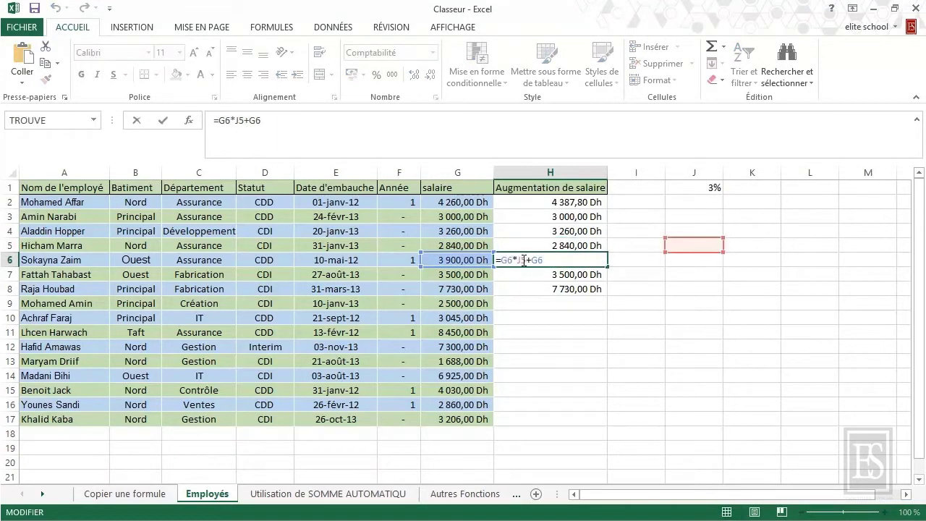
{"action": "double_click", "coordinate": [529, 205]}
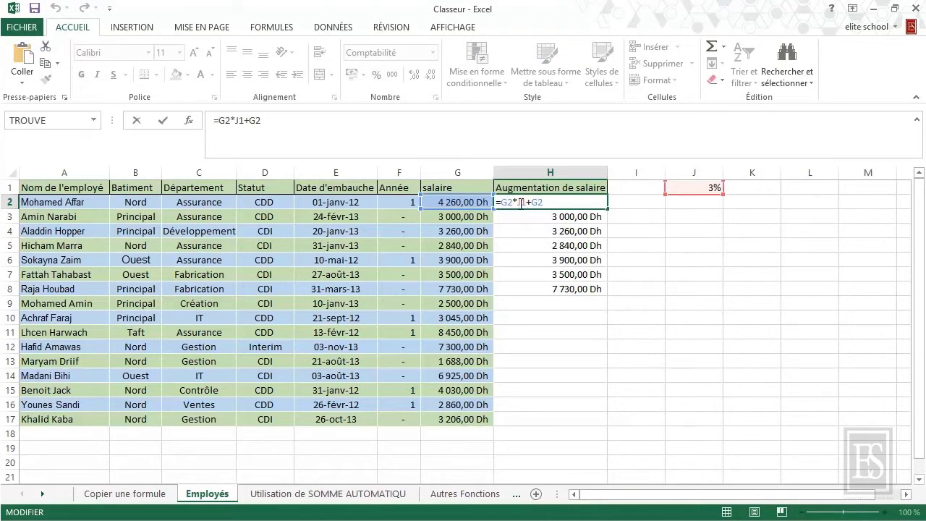
Step: Make the rate reference absolute with F4, turning H2 into =G2*$J$1+G2
{"action": "left_click", "coordinate": [519, 201]}
{"action": "key", "text": "F4"}
{"action": "left_click_drag", "start_coordinate": [519, 201], "coordinate": [537, 202]}
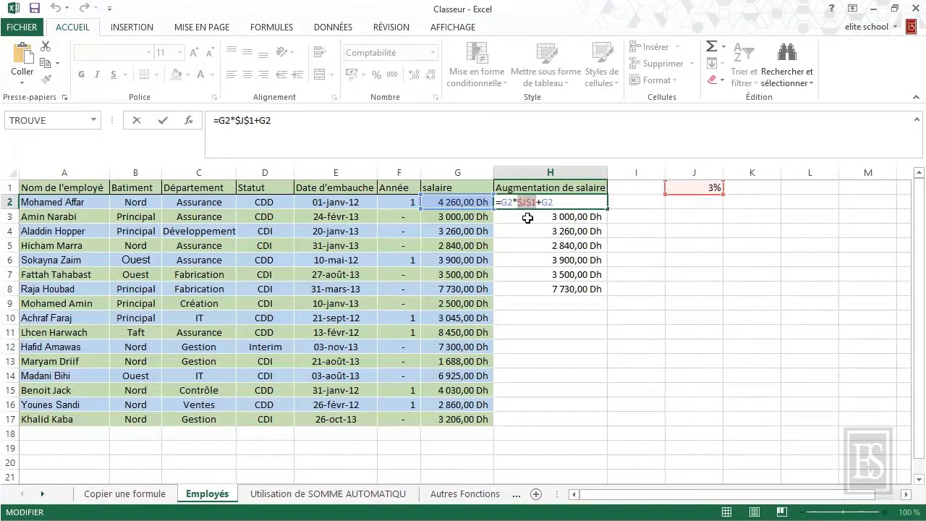
{"action": "key", "text": "Return"}
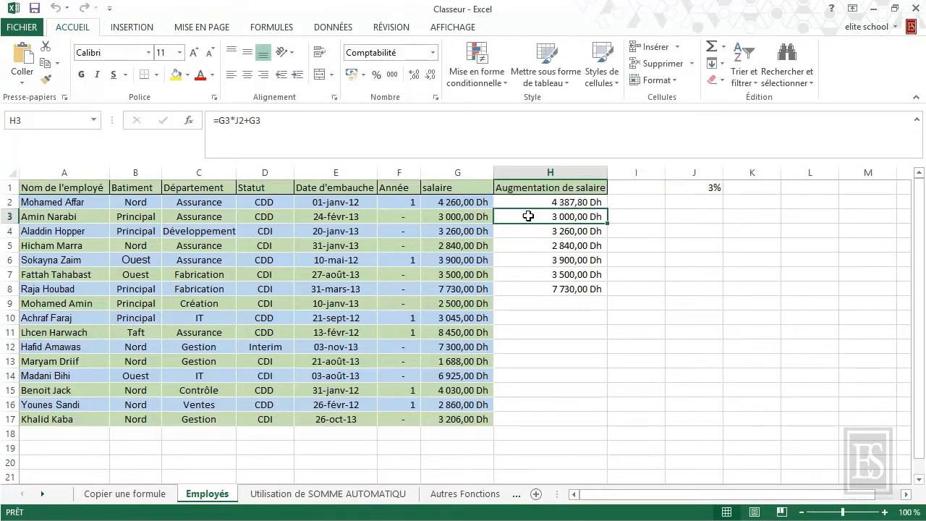
Step: Copy the corrected H2 formula down to H8 and confirm H4 keeps $J$1
{"action": "left_click", "coordinate": [536, 202]}
{"action": "left_click_drag", "start_coordinate": [606, 209], "coordinate": [598, 293]}
{"action": "double_click", "coordinate": [573, 231]}
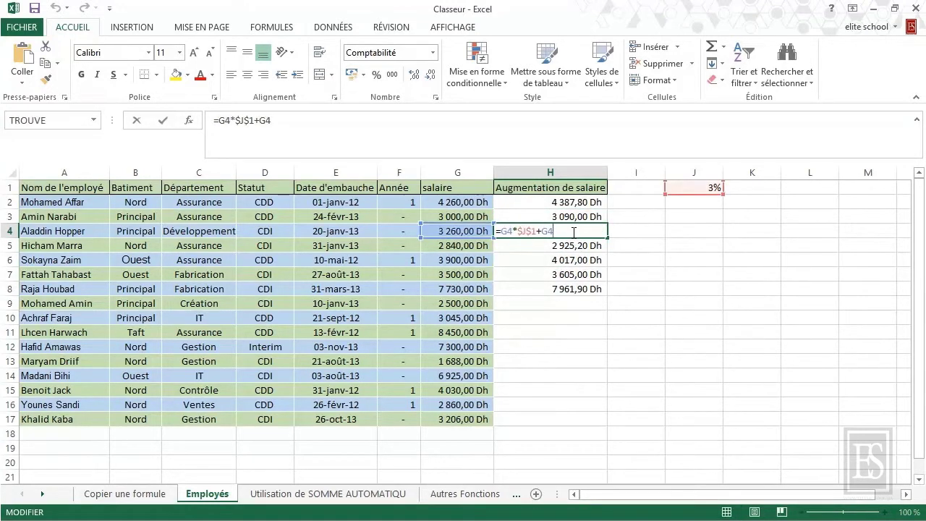
{"action": "left_click_drag", "start_coordinate": [536, 232], "coordinate": [518, 235]}
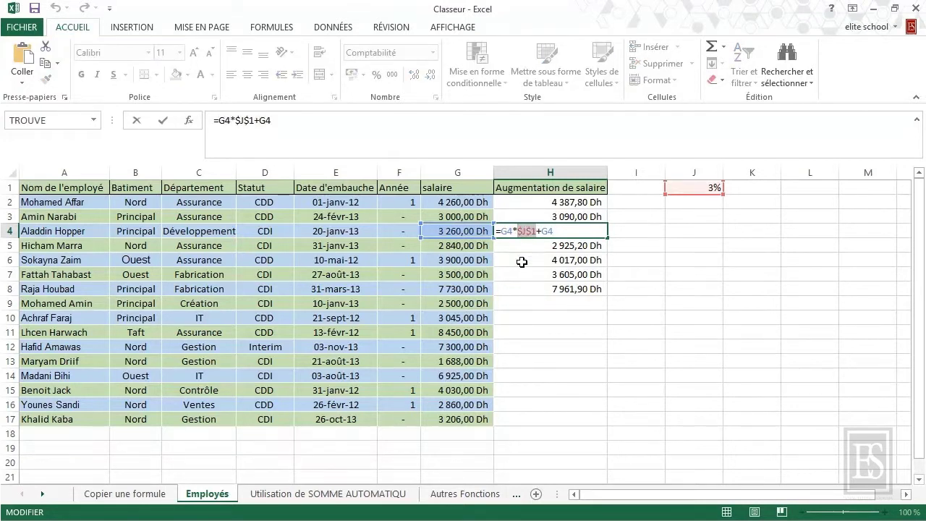
{"action": "key", "text": "Return"}
Step: Verify H6 and H8 also use $J$1, with H6 showing 4 017,00 Dh
{"action": "left_click", "coordinate": [528, 267]}
{"action": "double_click", "coordinate": [528, 266]}
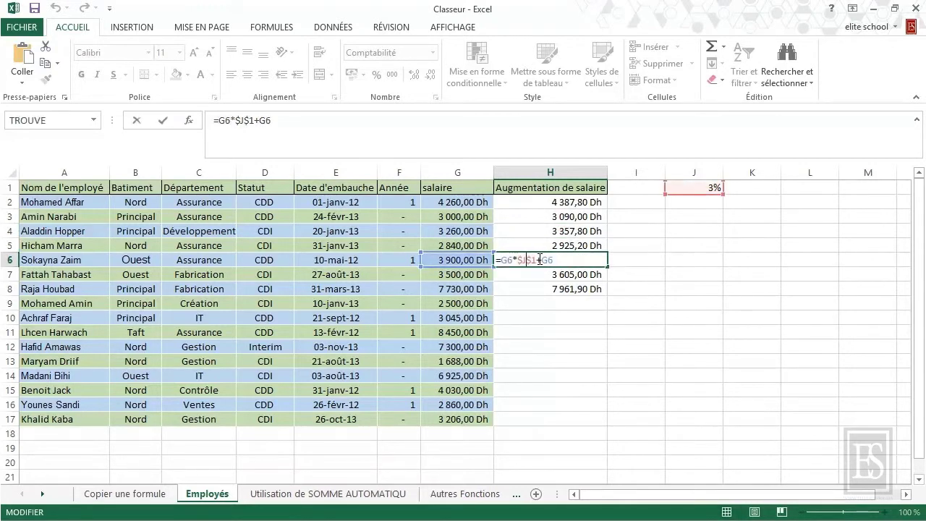
{"action": "left_click_drag", "start_coordinate": [536, 259], "coordinate": [524, 259]}
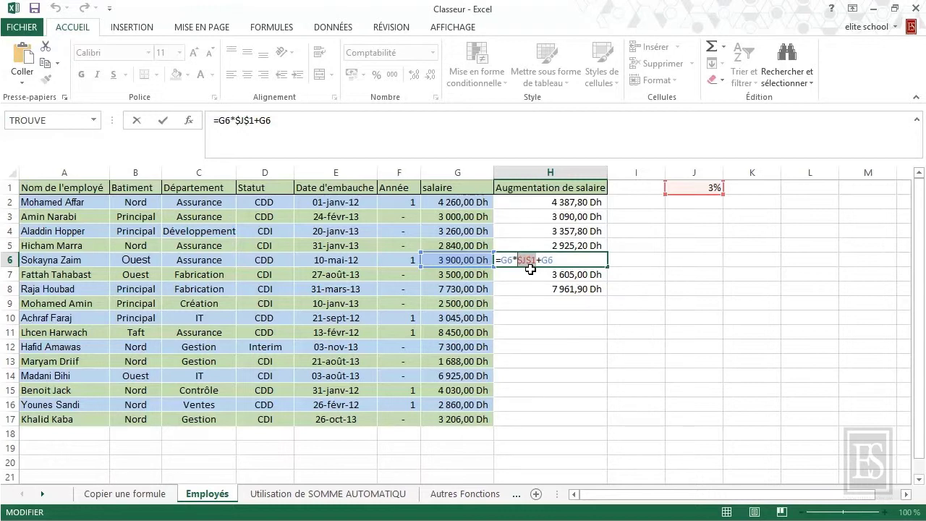
{"action": "key", "text": "Return"}
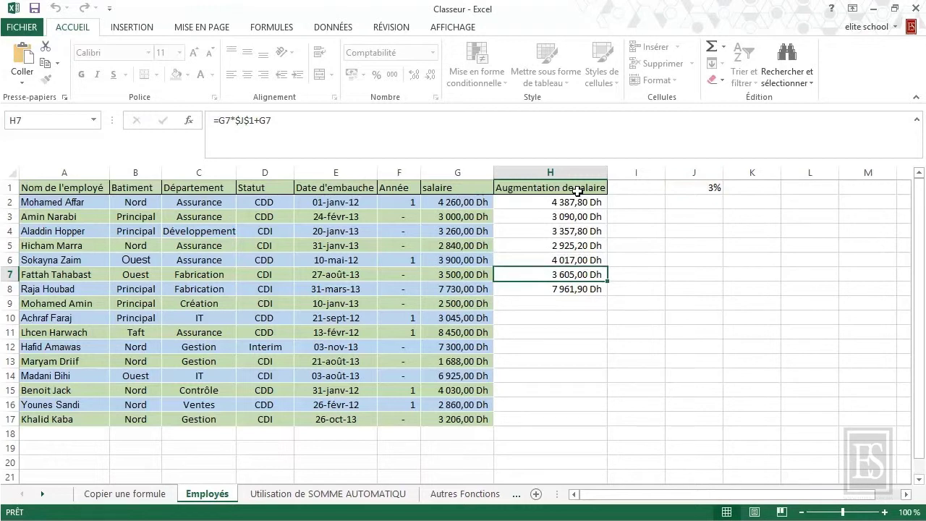
{"action": "left_click", "coordinate": [586, 291]}
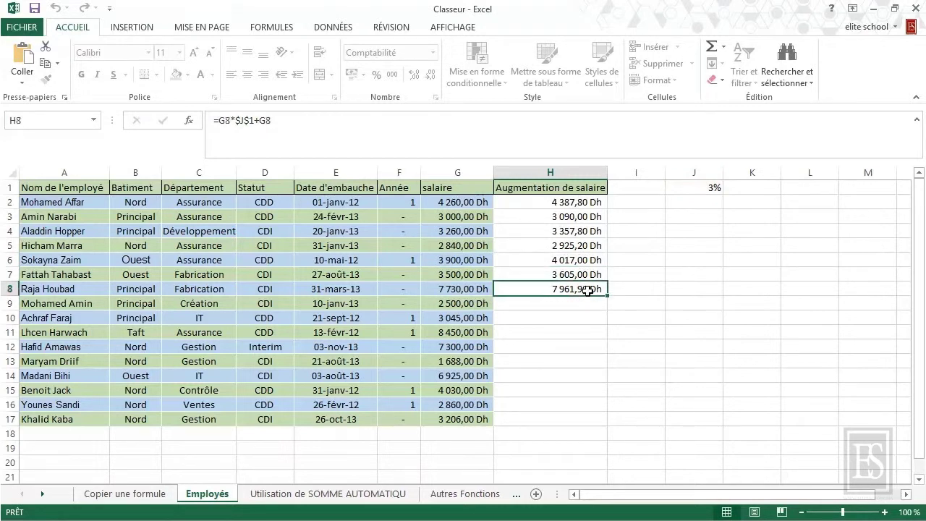